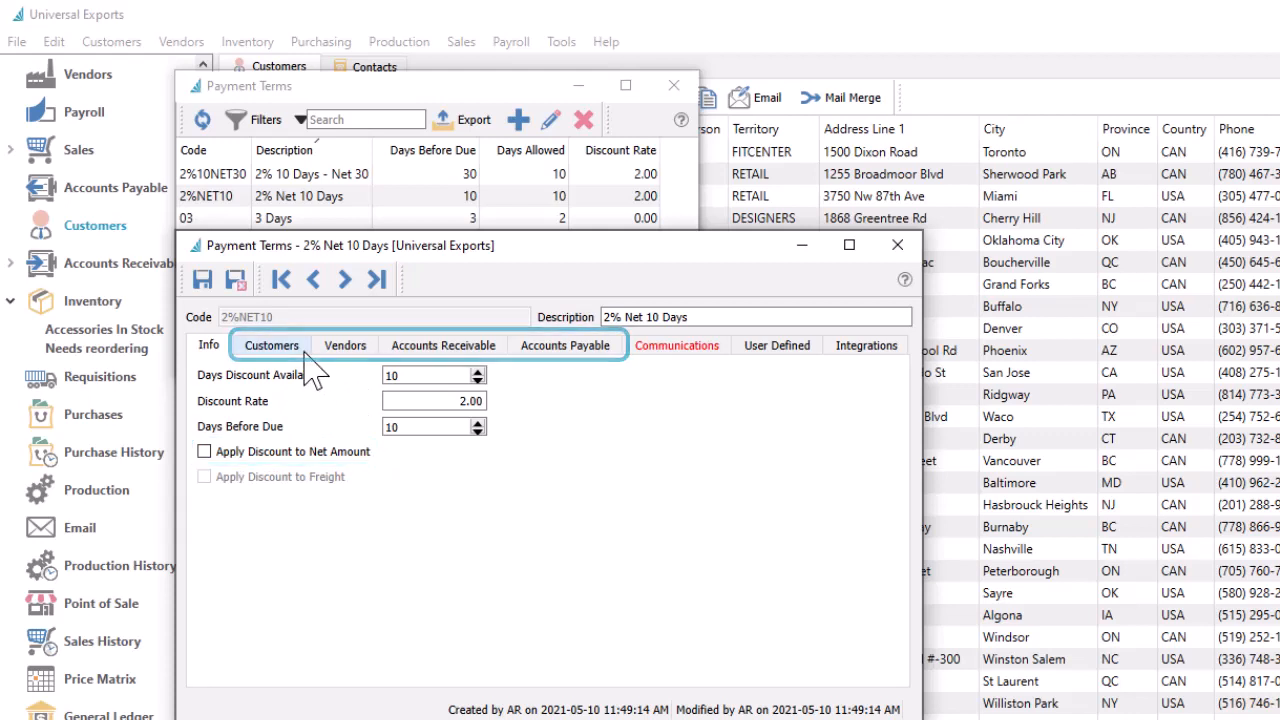
Step: View the customers and then the vendors assigned to the 2% Net 10 Days payment term
{"action": "left_click", "coordinate": [285, 350]}
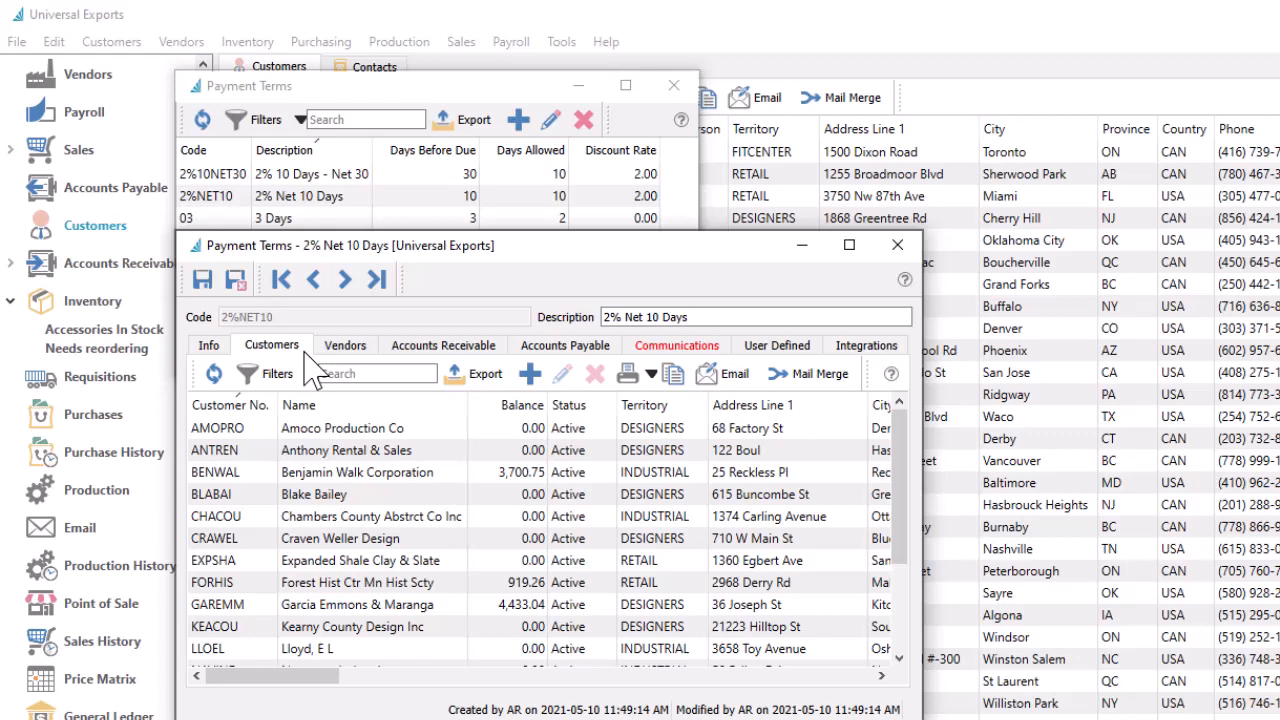
{"action": "left_click", "coordinate": [392, 348]}
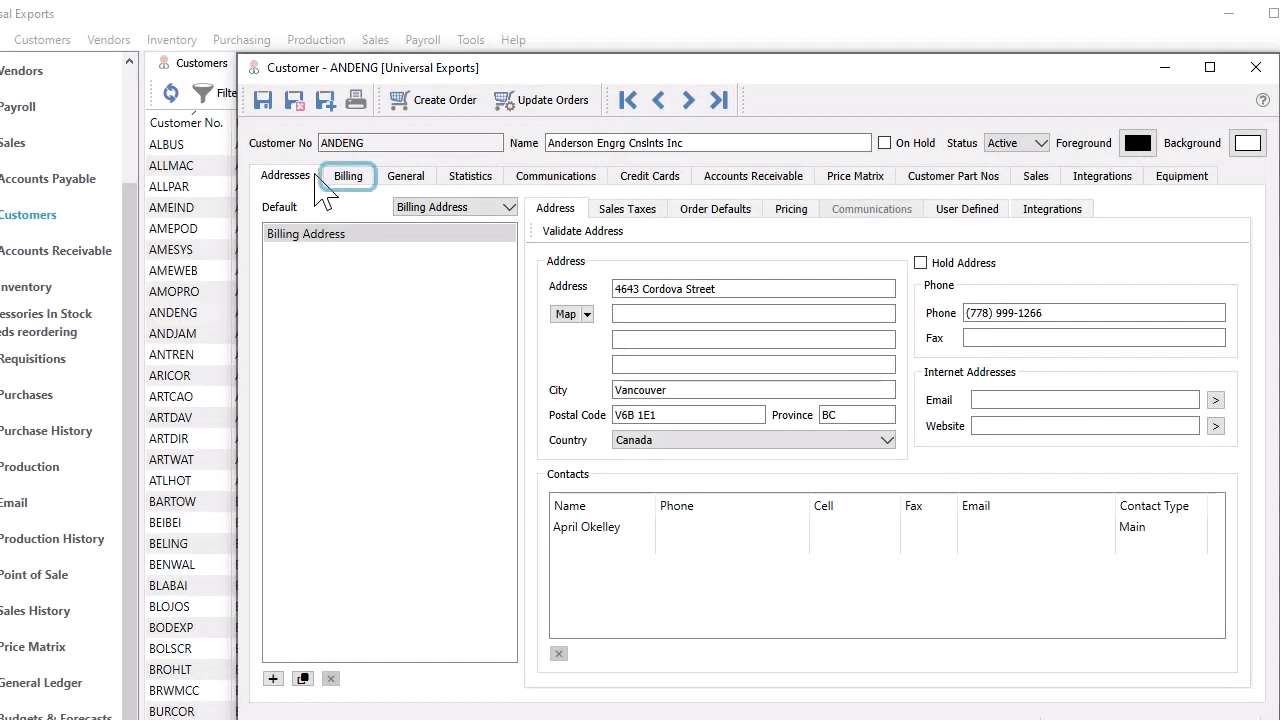
Step: Set the billing payment terms of customer Anderson Engrg Cnslnts Inc to 2%NET10
{"action": "left_click", "coordinate": [340, 180]}
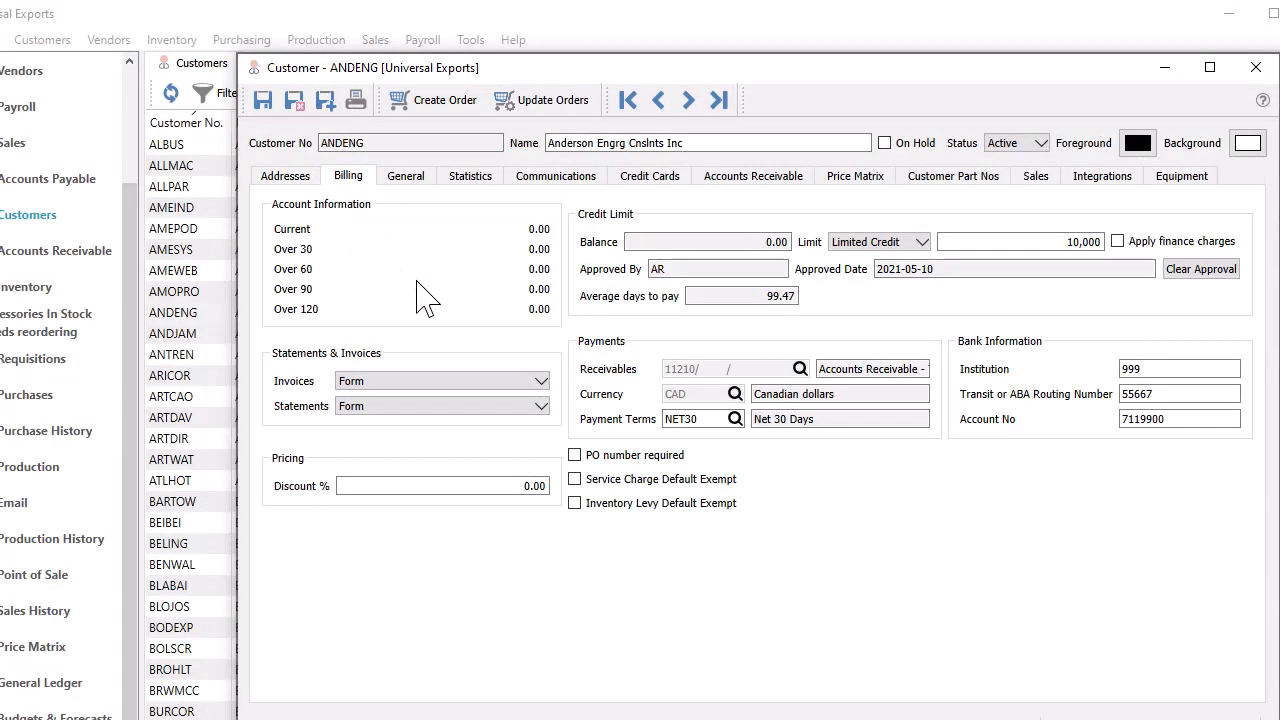
{"action": "double_click", "coordinate": [709, 419]}
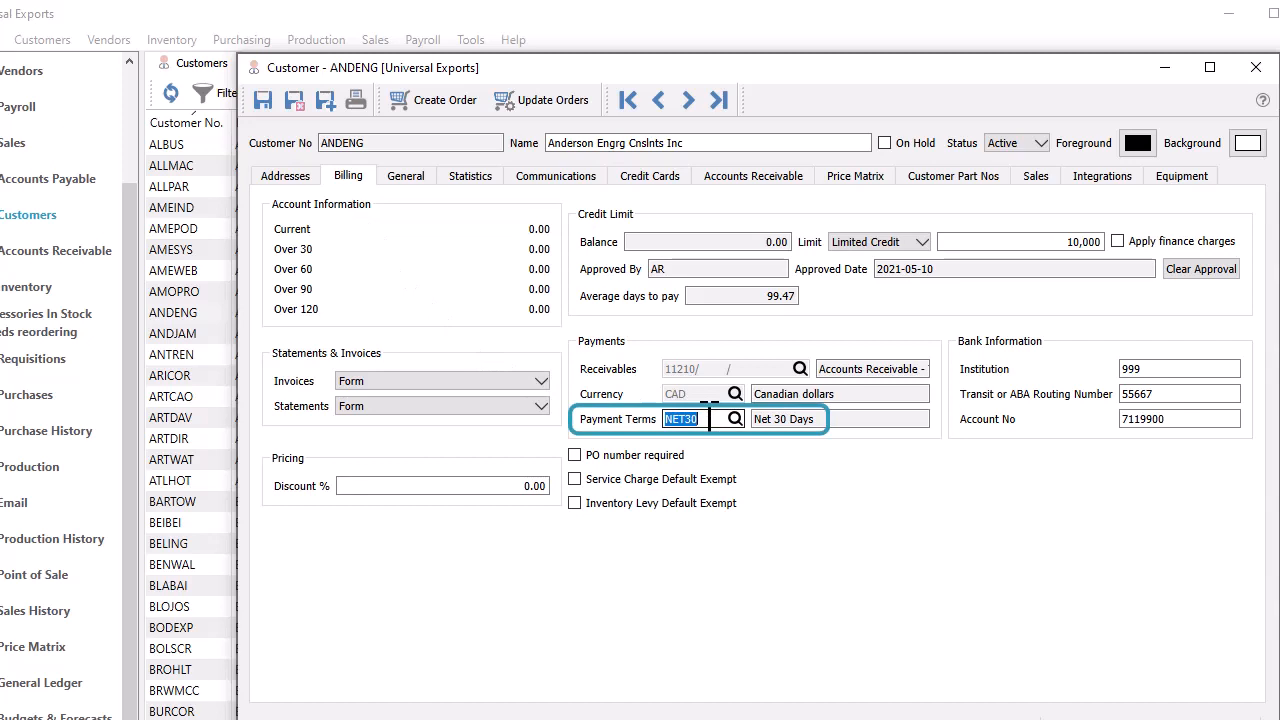
{"action": "type", "text": "2"}
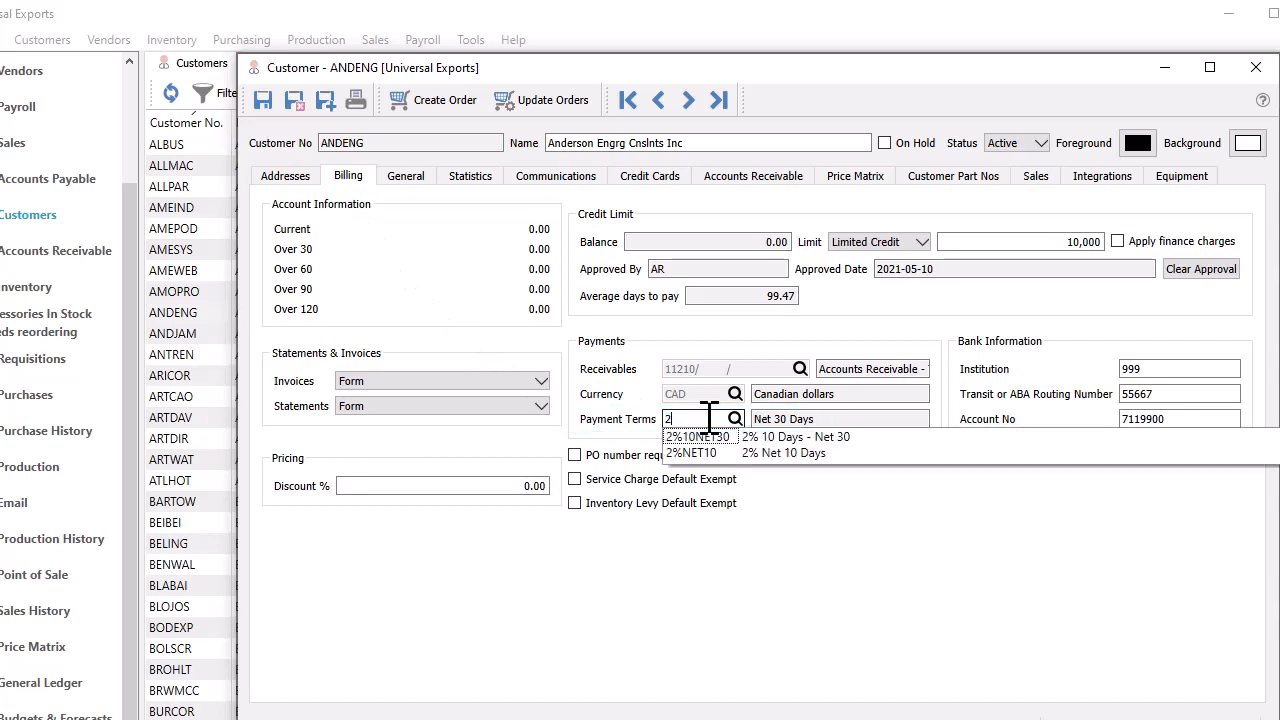
{"action": "key", "text": "Down"}
{"action": "key", "text": "Down"}
{"action": "key", "text": "Tab"}
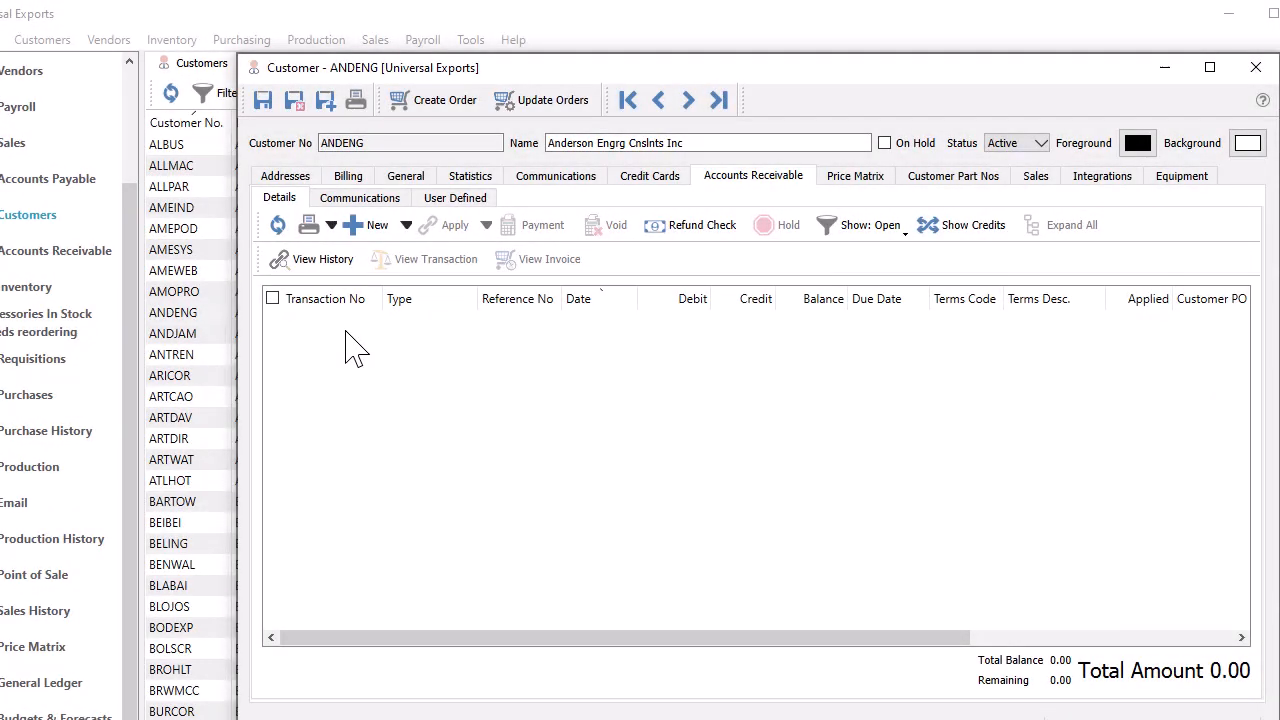
Step: Create a receivable invoice for the customer dated 2023-05-29 with terms 2%10NET30, and post it with GL review
{"action": "left_click", "coordinate": [355, 228]}
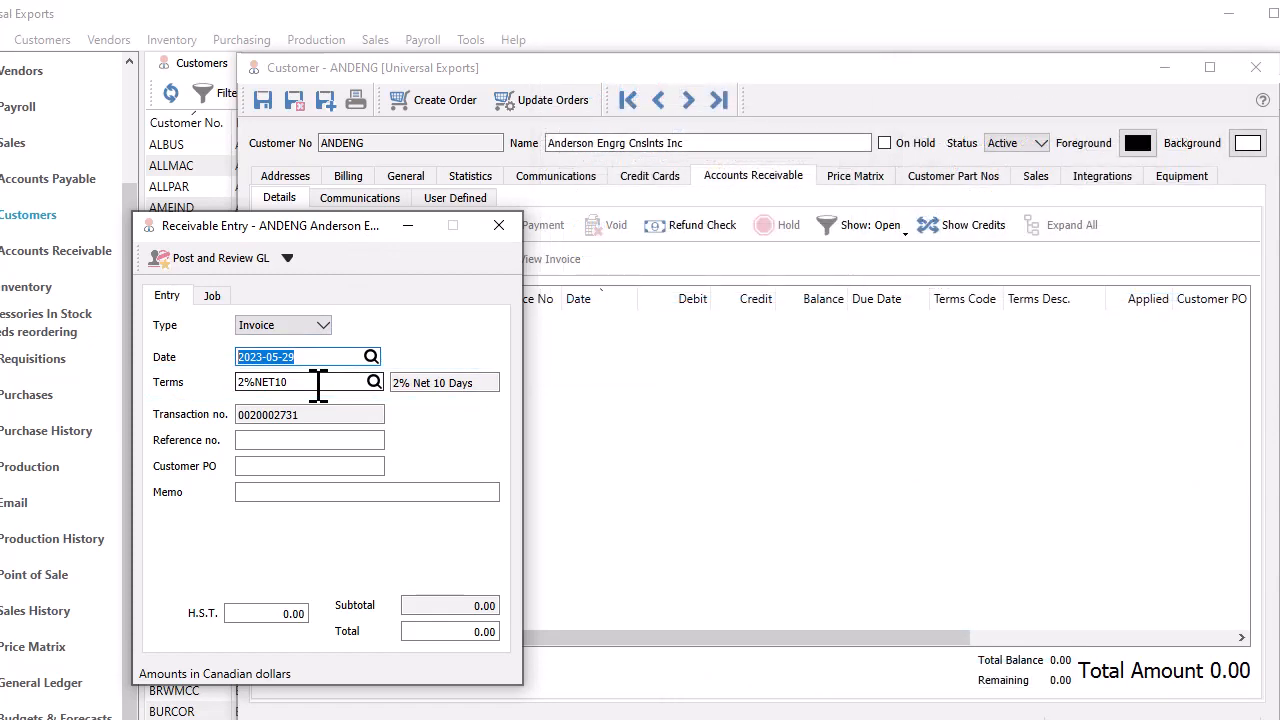
{"action": "key", "text": "Tab"}
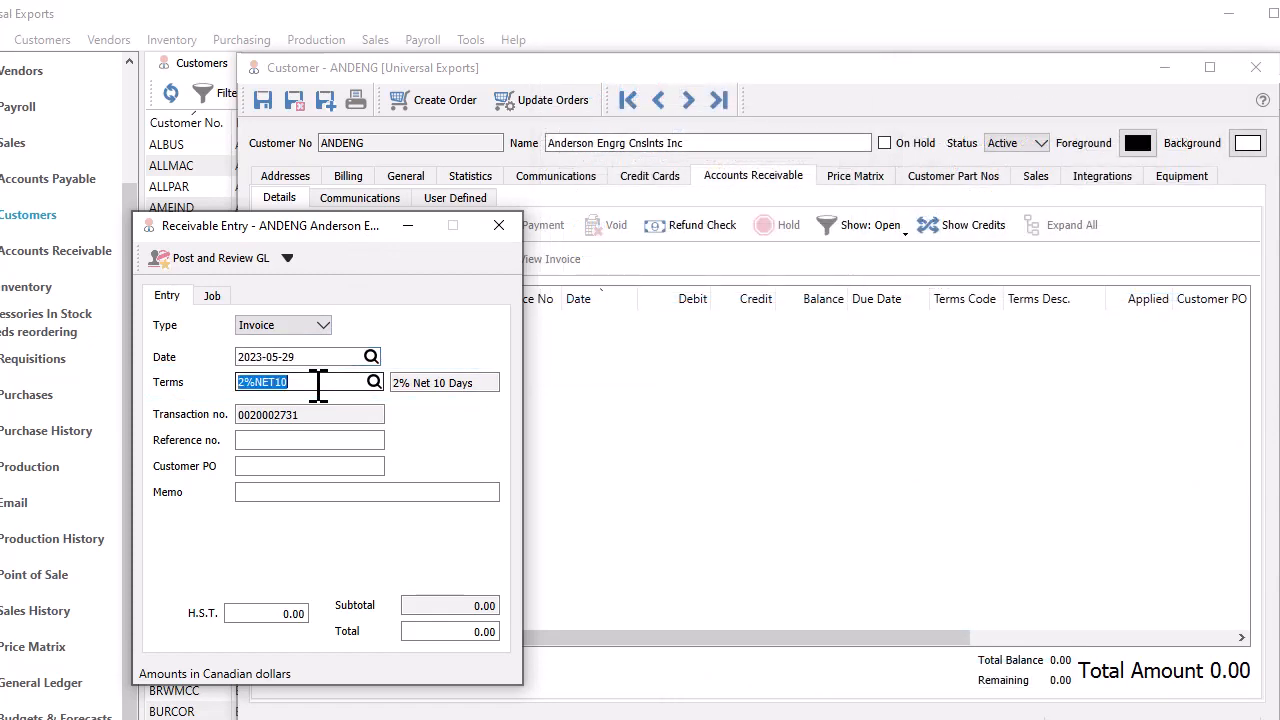
{"action": "key", "text": "BackSpace"}
{"action": "type", "text": "2"}
{"action": "left_click", "coordinate": [326, 397]}
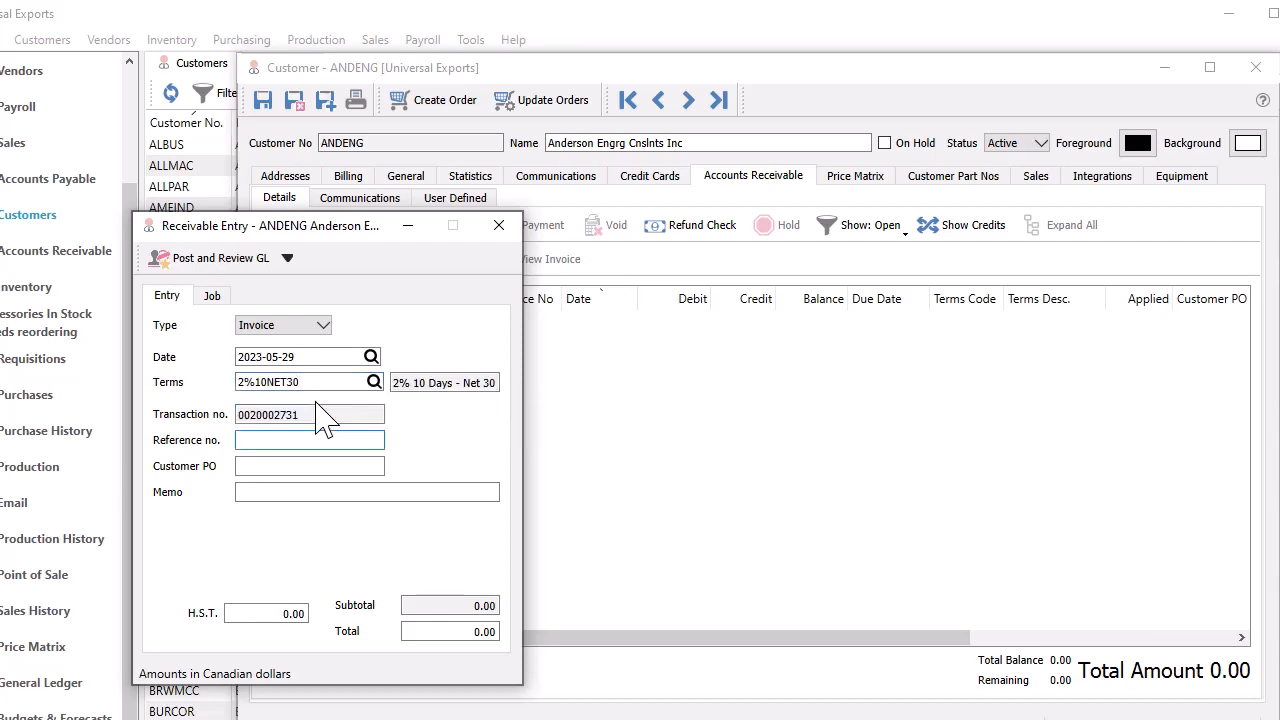
{"action": "left_click", "coordinate": [245, 260]}
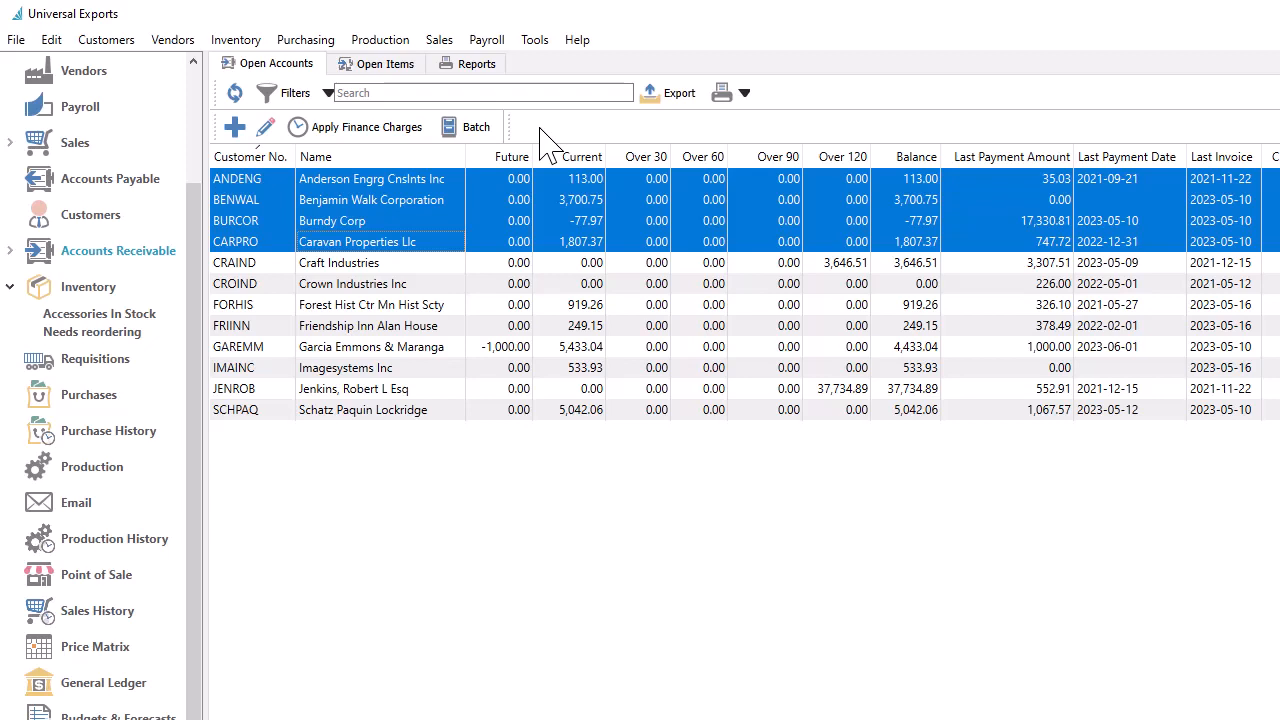
Step: Open the reports for the selected receivable accounts and examine Aged Accounts Receivable List by Due Date and Customer Statement by Due Date
{"action": "left_click", "coordinate": [720, 95]}
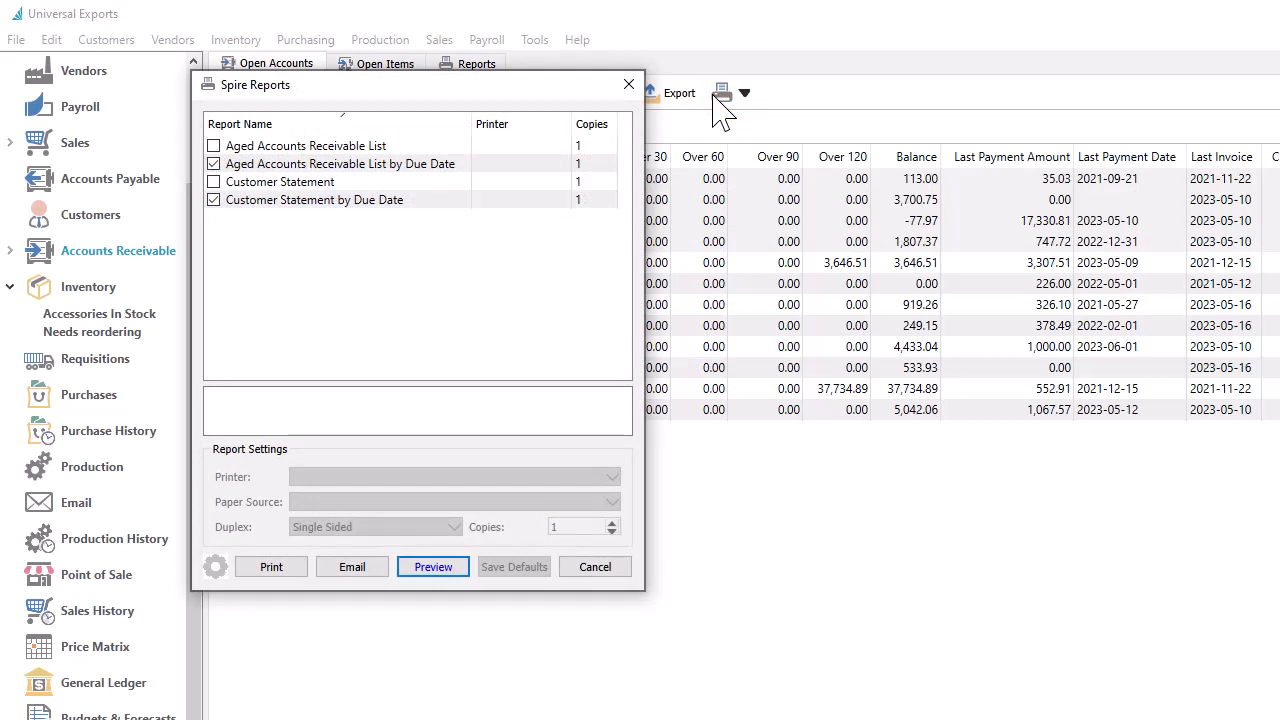
{"action": "left_click", "coordinate": [472, 166]}
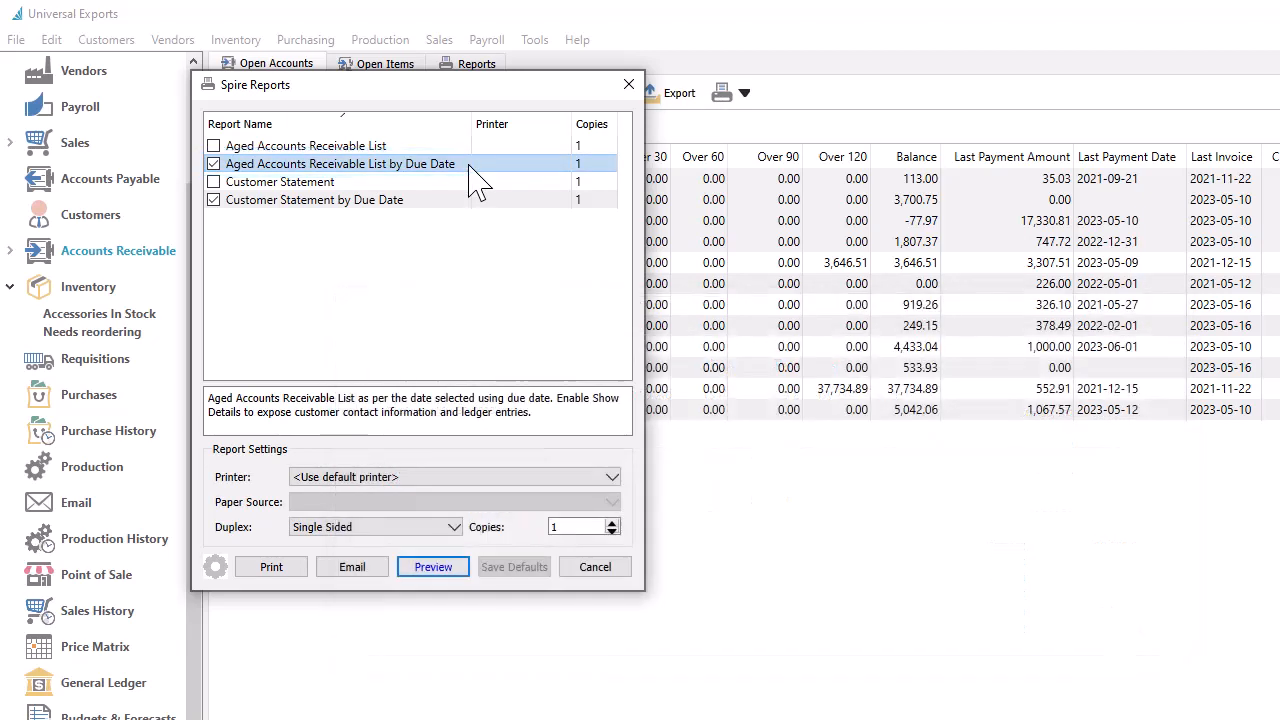
{"action": "left_click", "coordinate": [437, 201]}
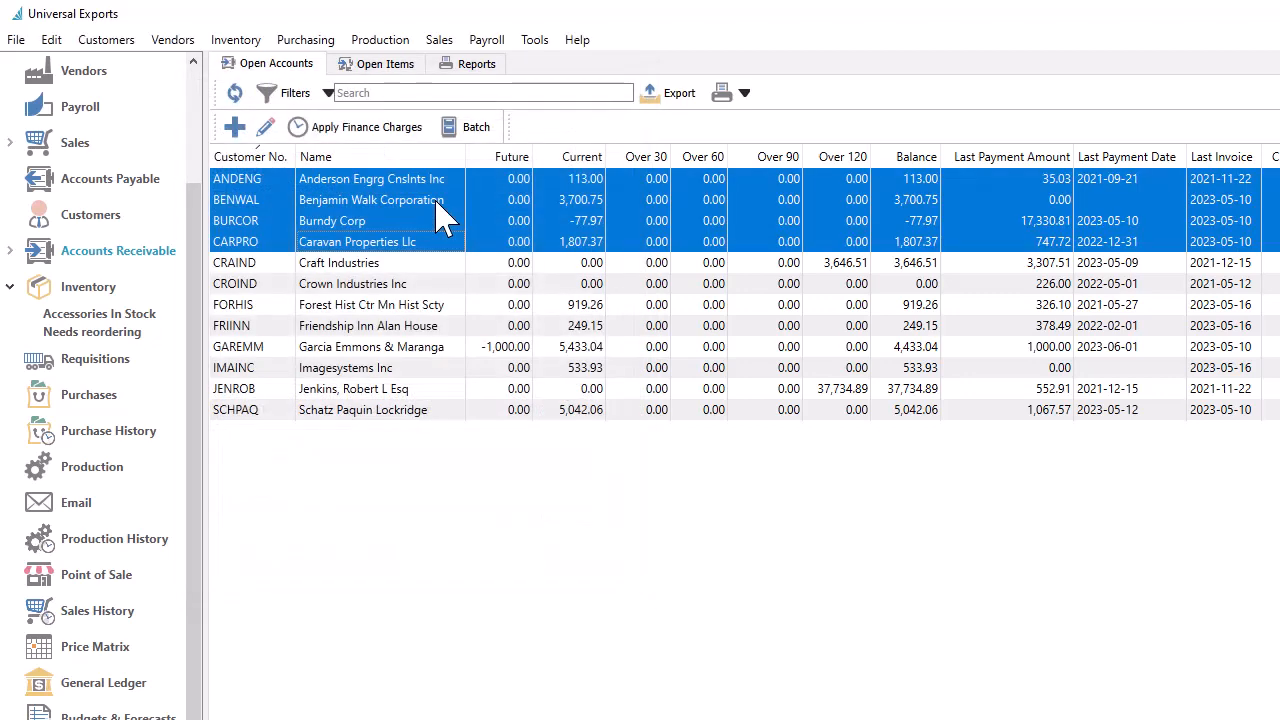
Step: Set the Accounts Receivable report's aging date to 2023-05-31 and turn on its Show Details option
{"action": "left_click", "coordinate": [466, 66]}
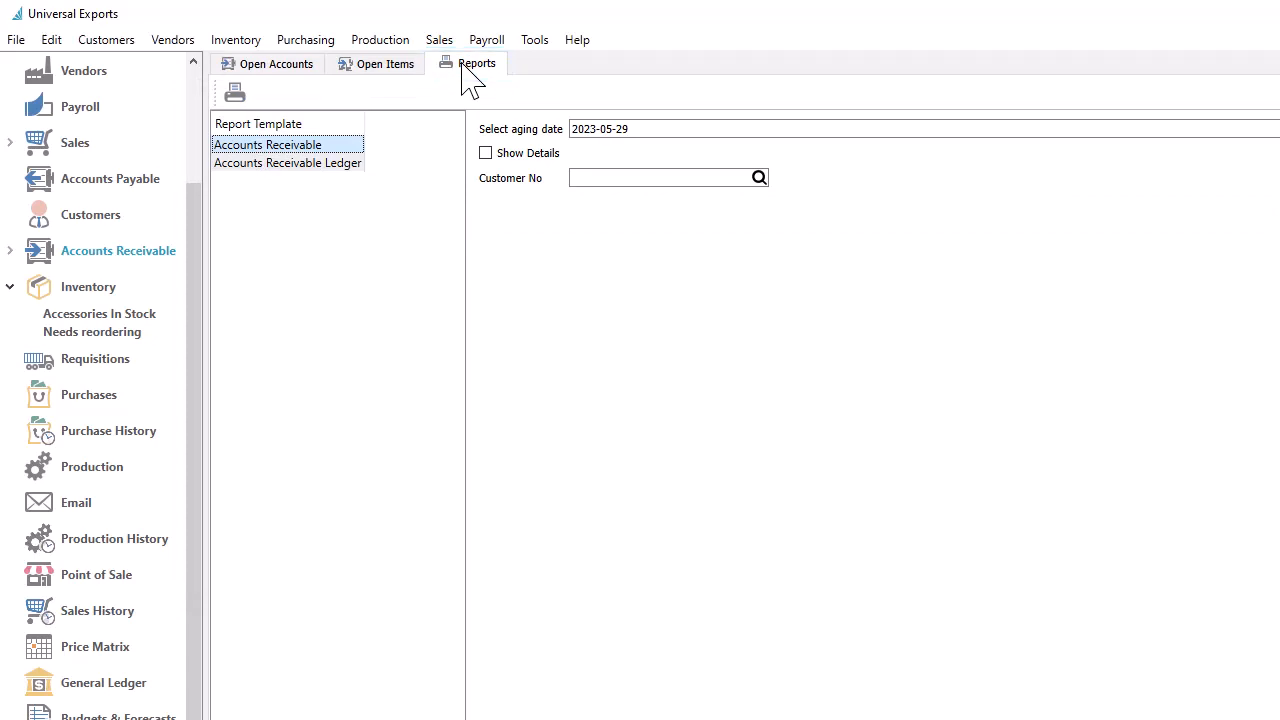
{"action": "left_click", "coordinate": [618, 128]}
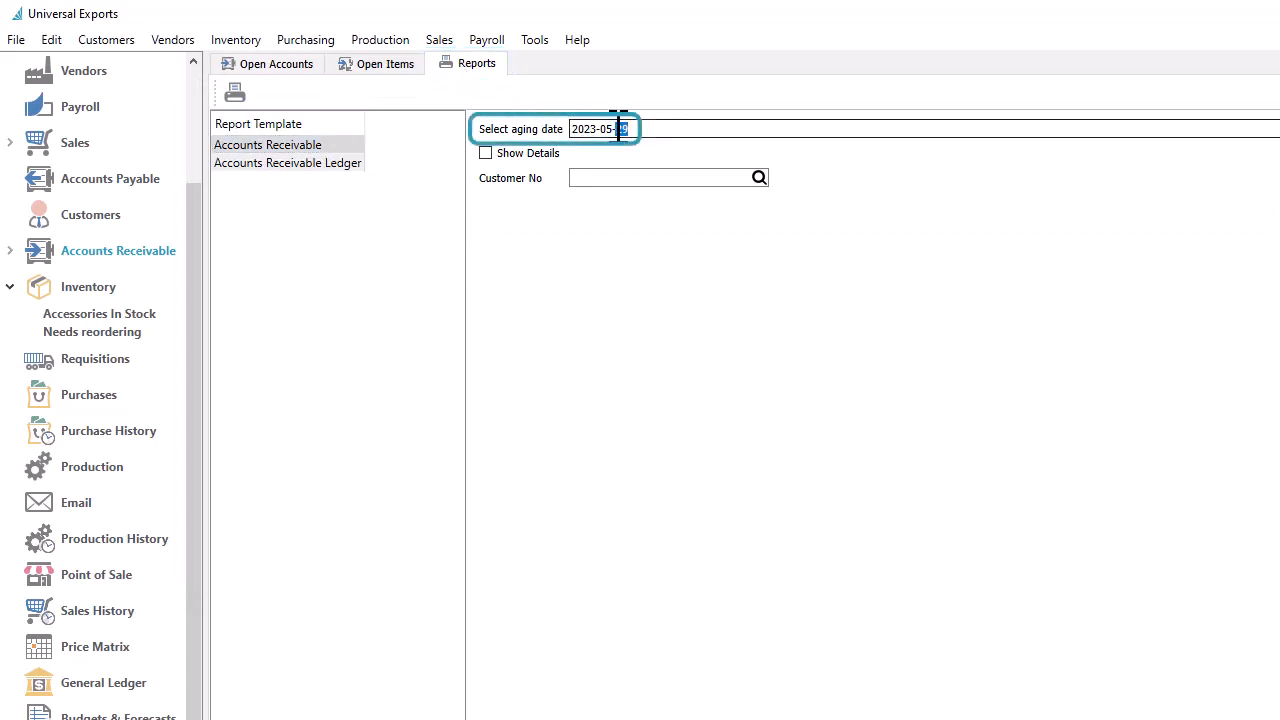
{"action": "type", "text": "31"}
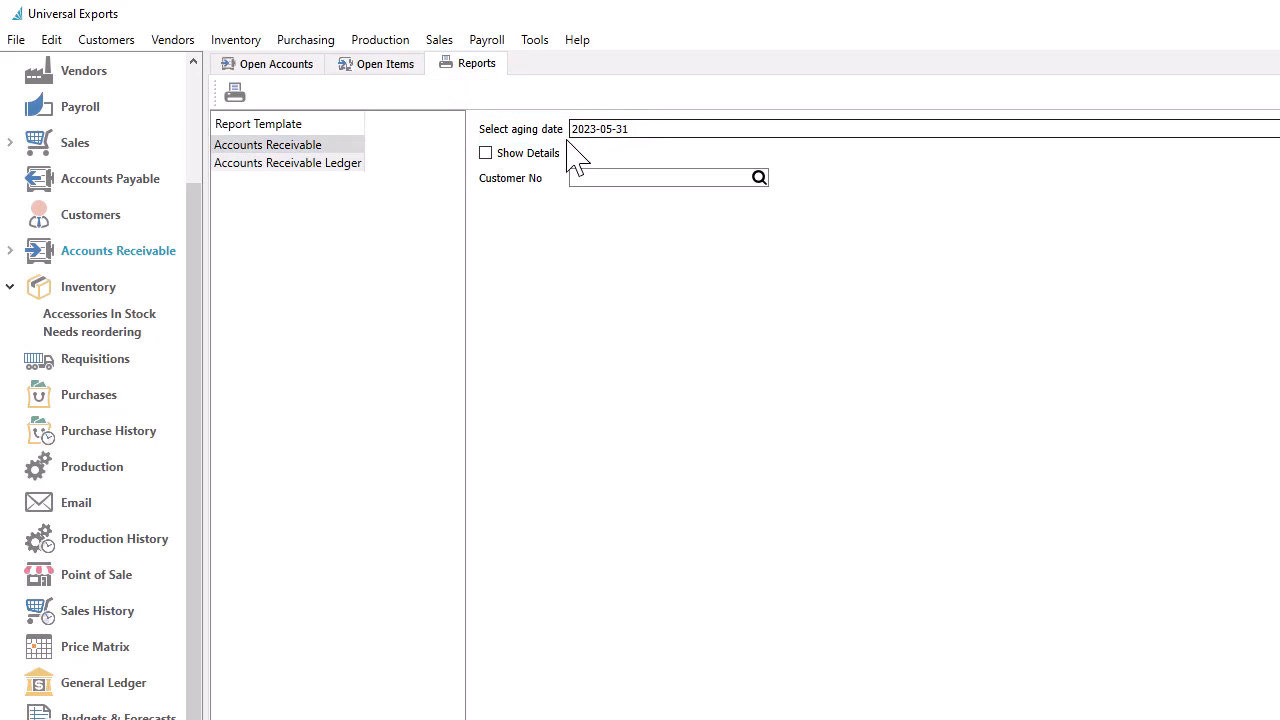
{"action": "left_click", "coordinate": [488, 157]}
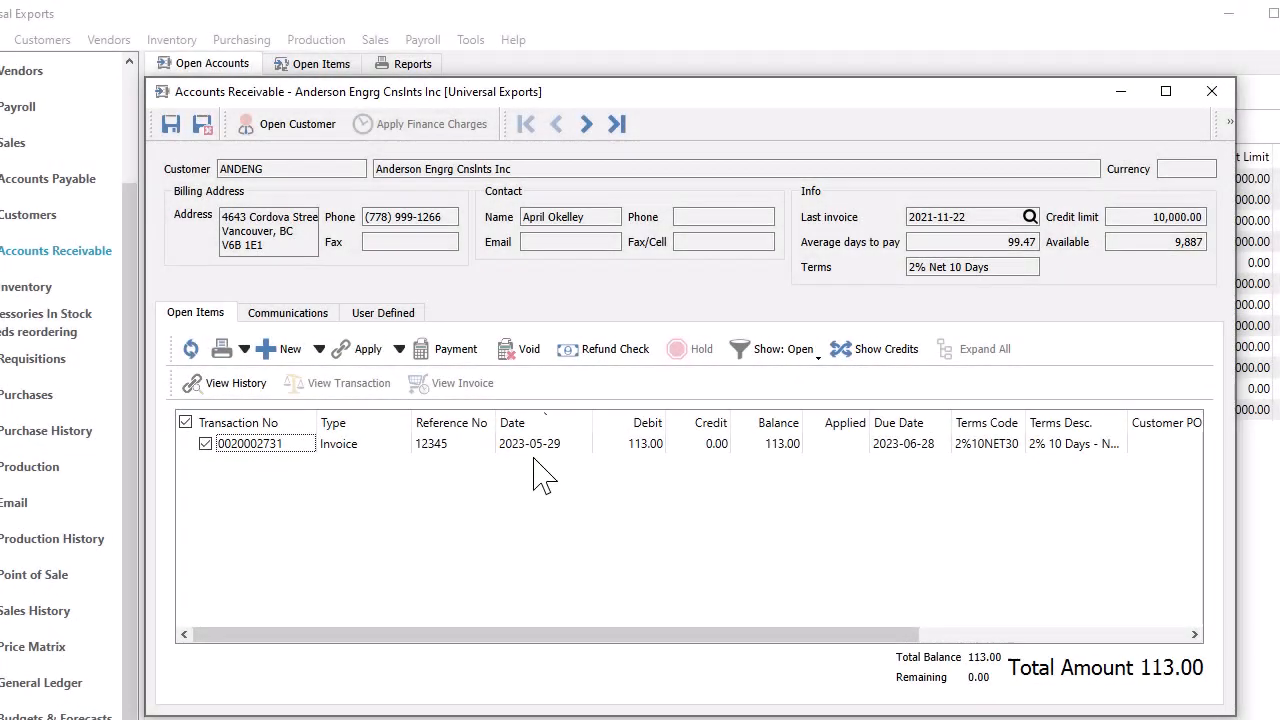
Step: Start a payment on the open Anderson Engrg Cnslnts Inc invoice with Give Discount enabled, and open its discount amount for editing
{"action": "left_click", "coordinate": [466, 352]}
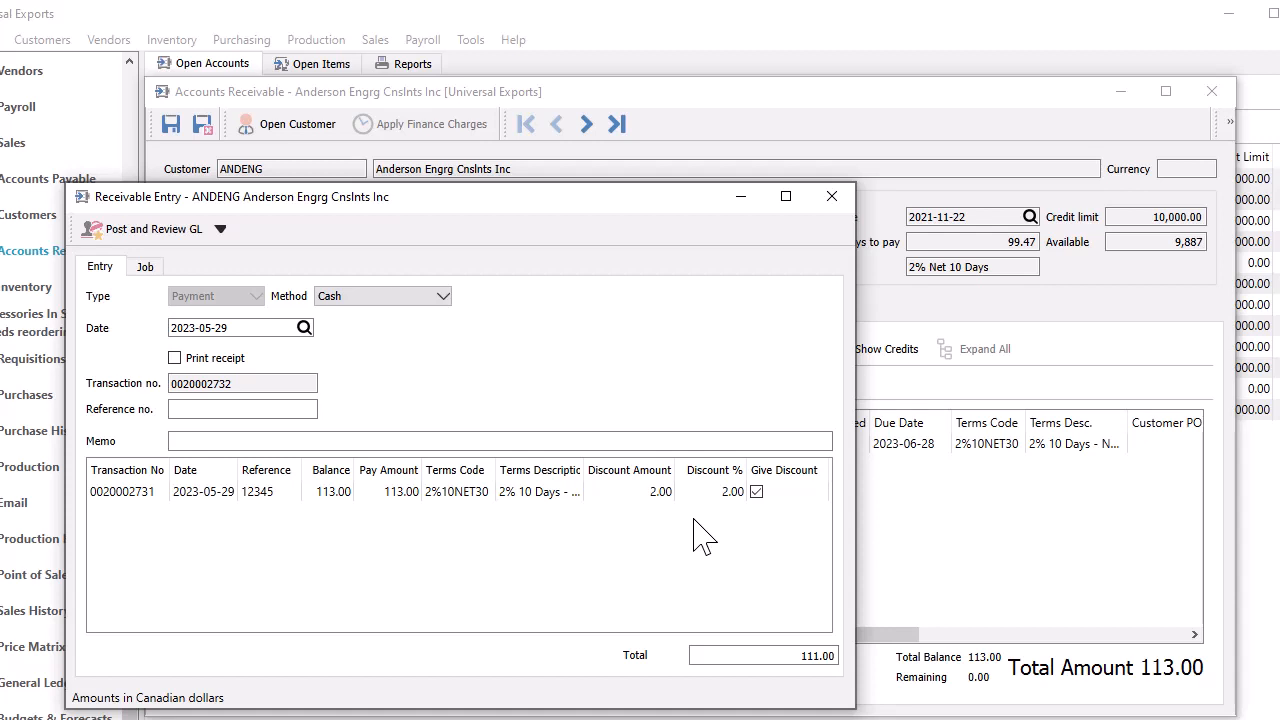
{"action": "left_click", "coordinate": [756, 496]}
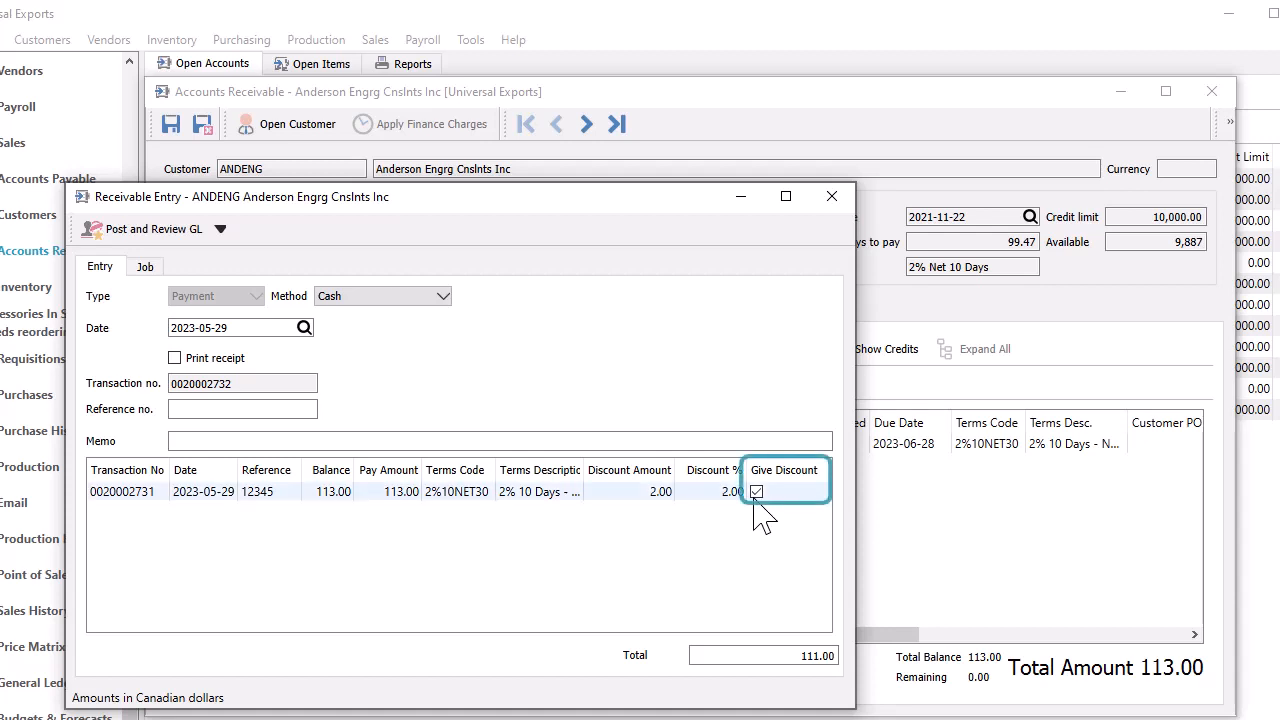
{"action": "left_click", "coordinate": [756, 493]}
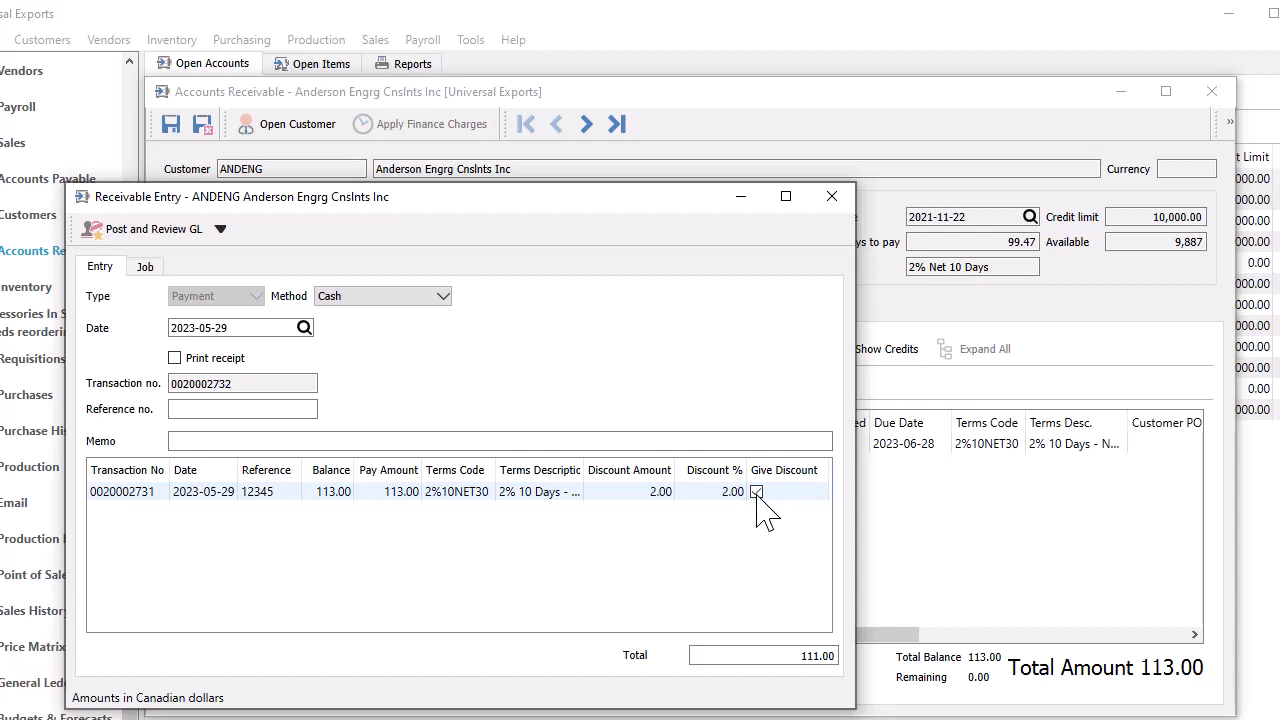
{"action": "left_click", "coordinate": [637, 493]}
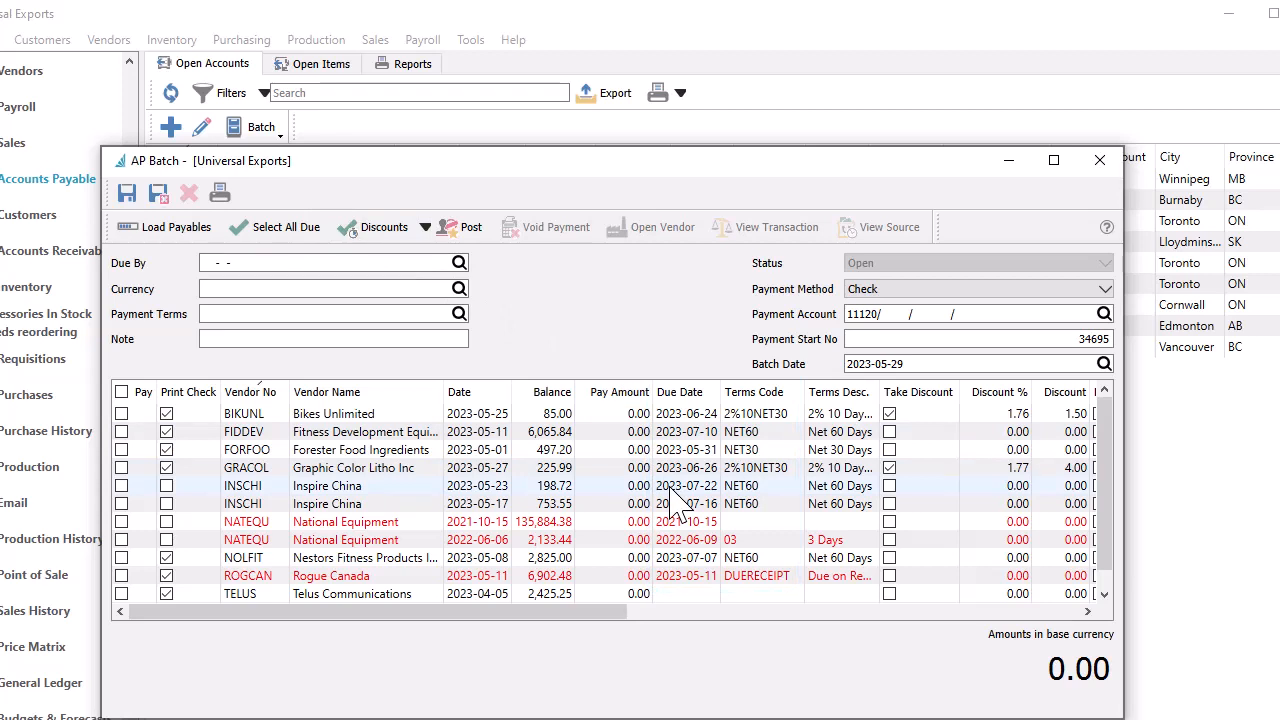
Step: Mark the Fitness Development payable for payment in the AP batch and select all payables that are due
{"action": "left_click", "coordinate": [121, 431]}
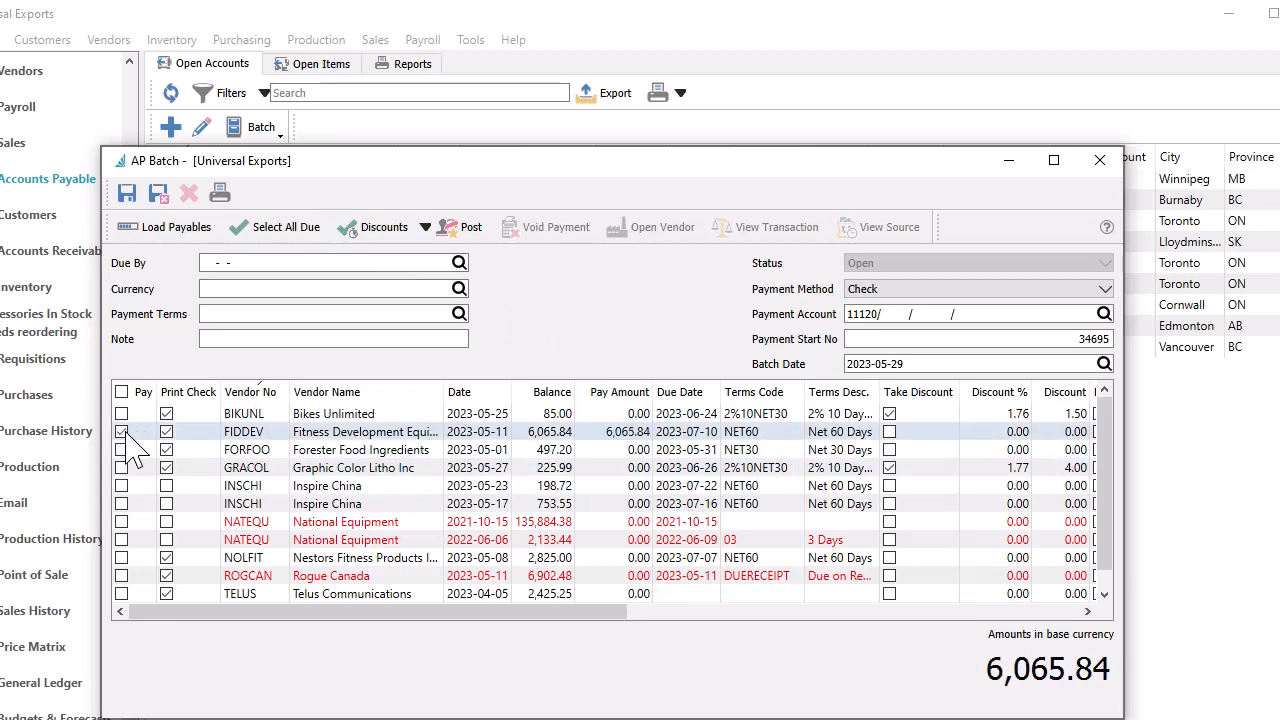
{"action": "left_click", "coordinate": [280, 228]}
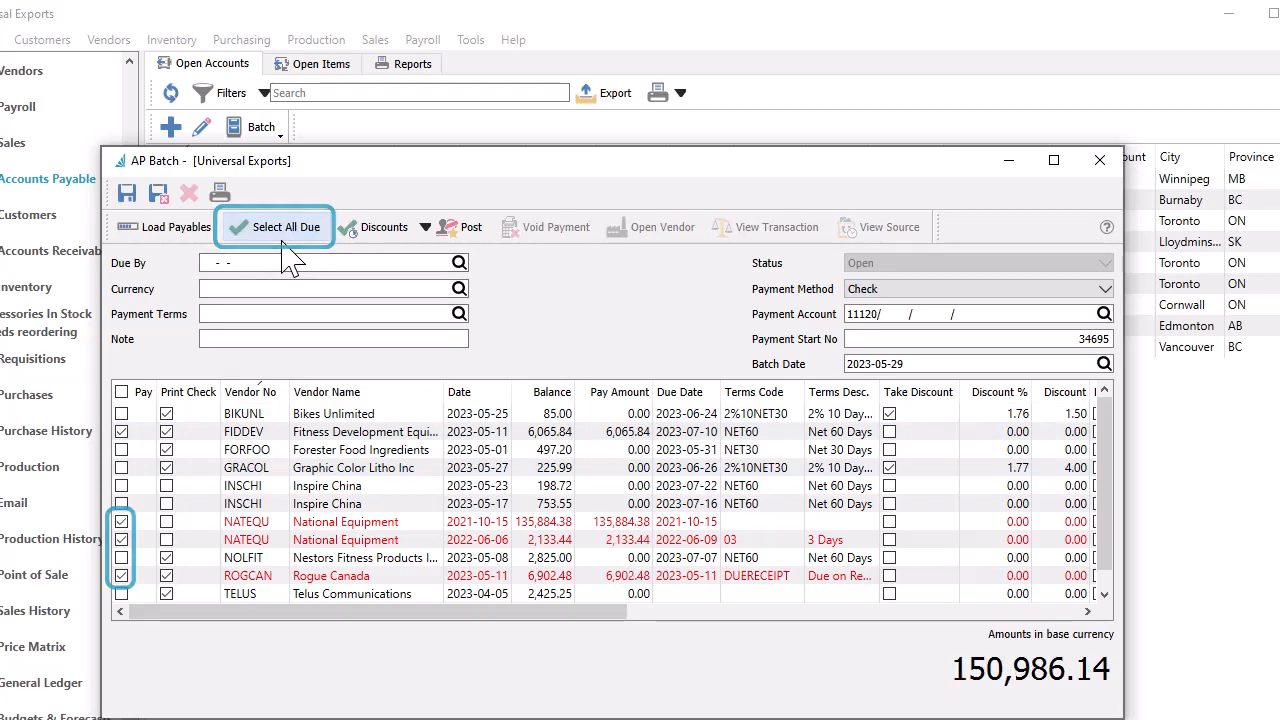
Step: Load only payables with payment terms 2%10NET30 into the AP batch and apply Don't Take Discounts to them
{"action": "left_click", "coordinate": [279, 314]}
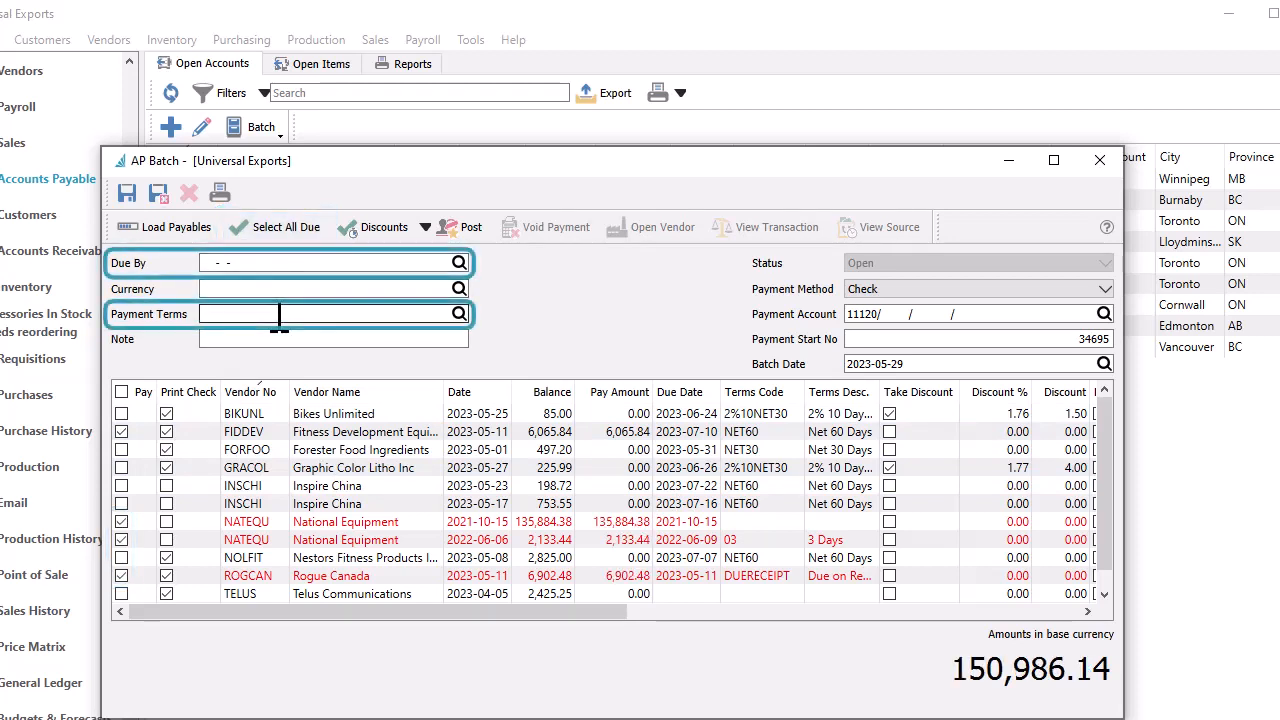
{"action": "type", "text": "2"}
{"action": "key", "text": "Tab"}
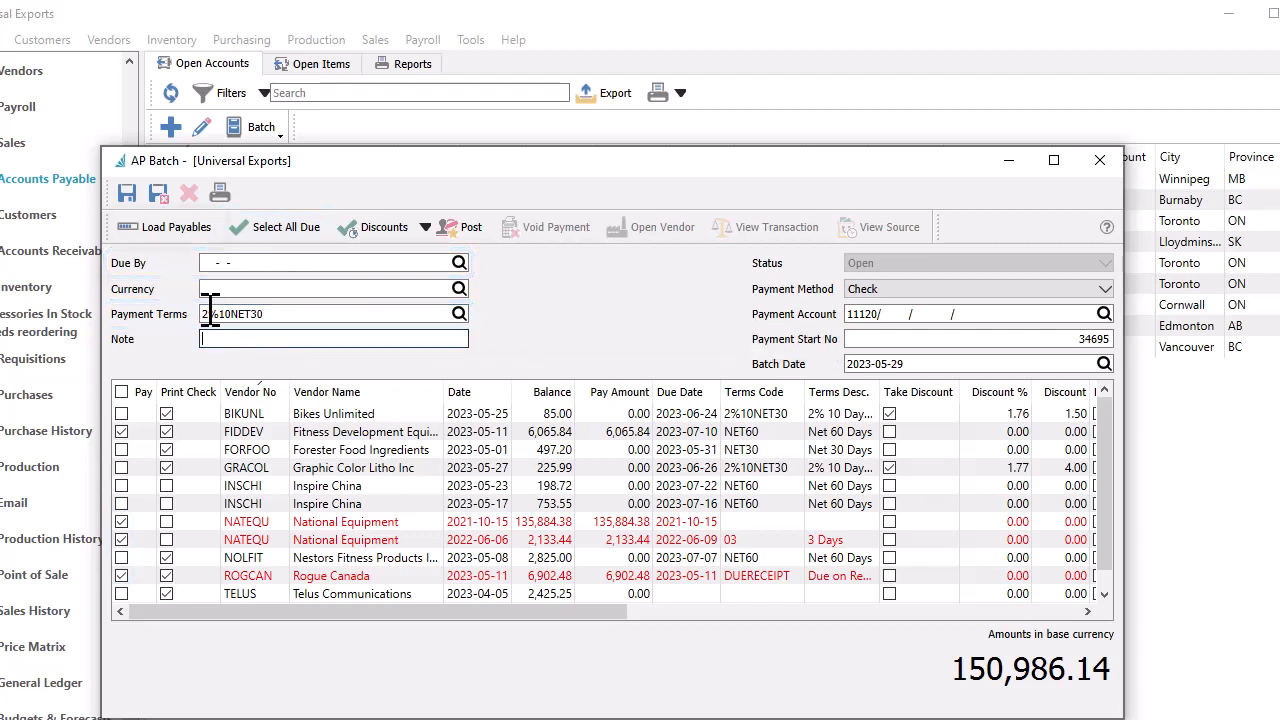
{"action": "left_click", "coordinate": [176, 228]}
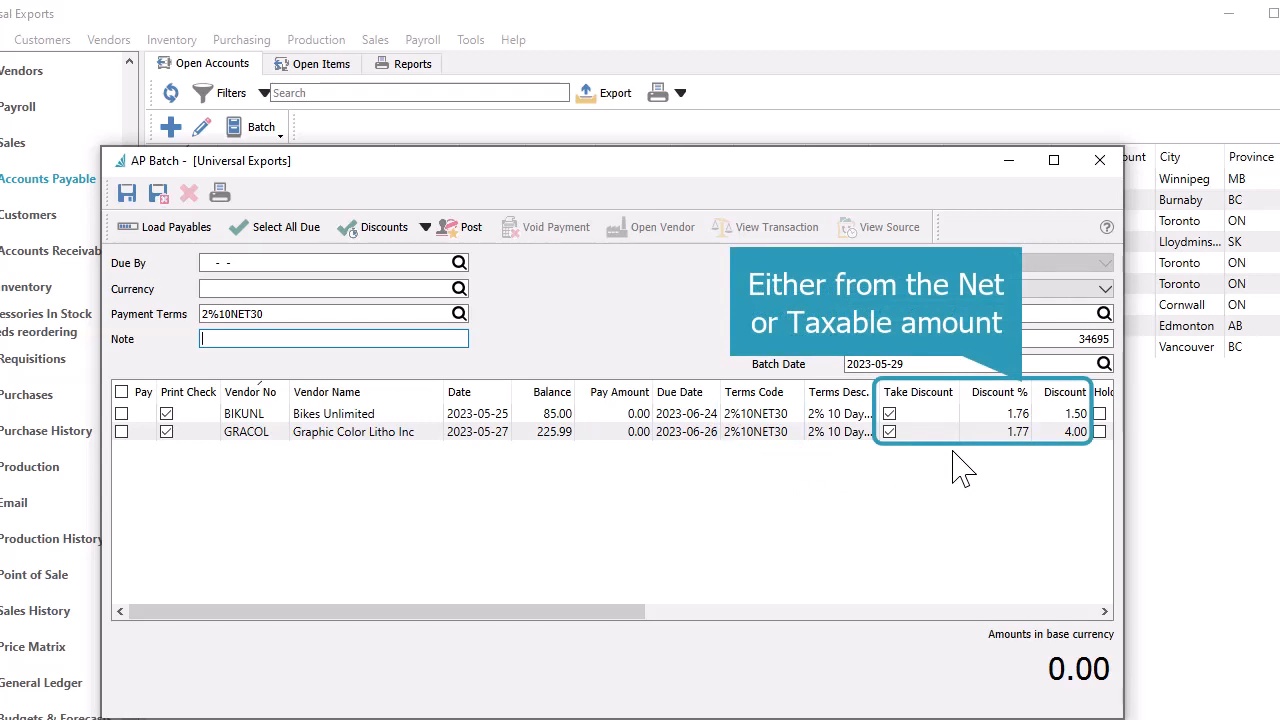
{"action": "left_click", "coordinate": [430, 228]}
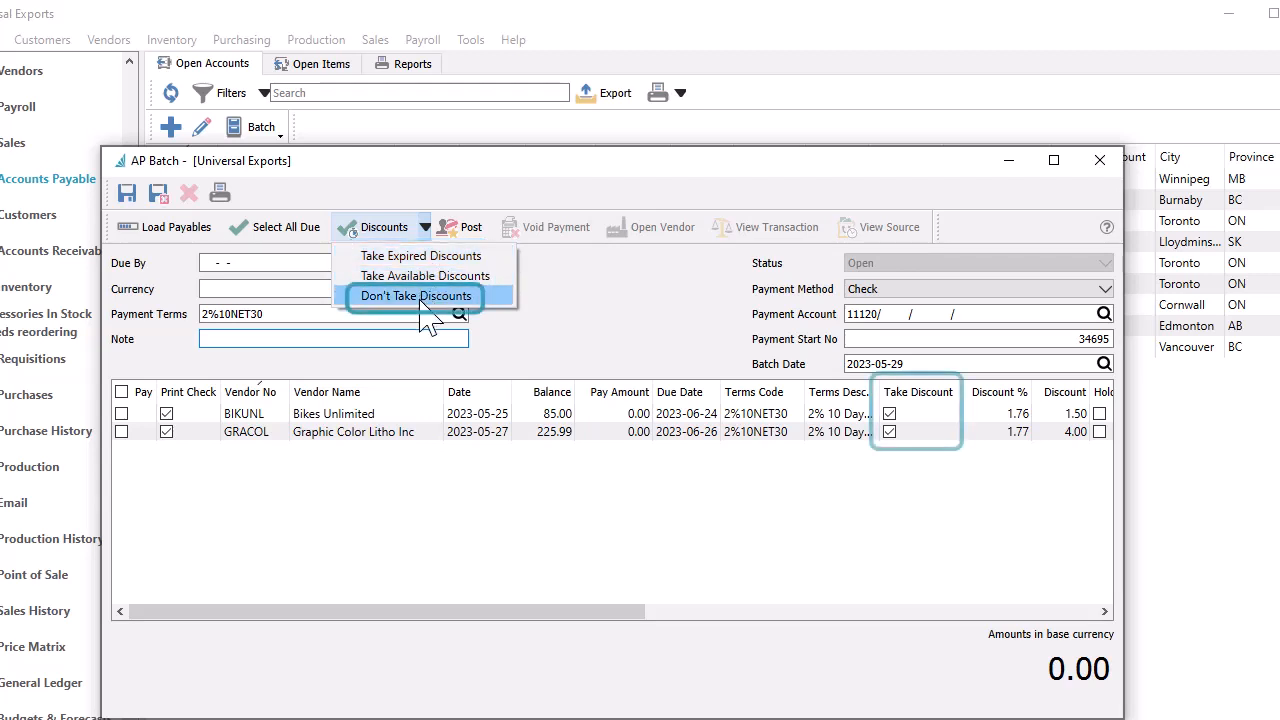
{"action": "left_click", "coordinate": [421, 298]}
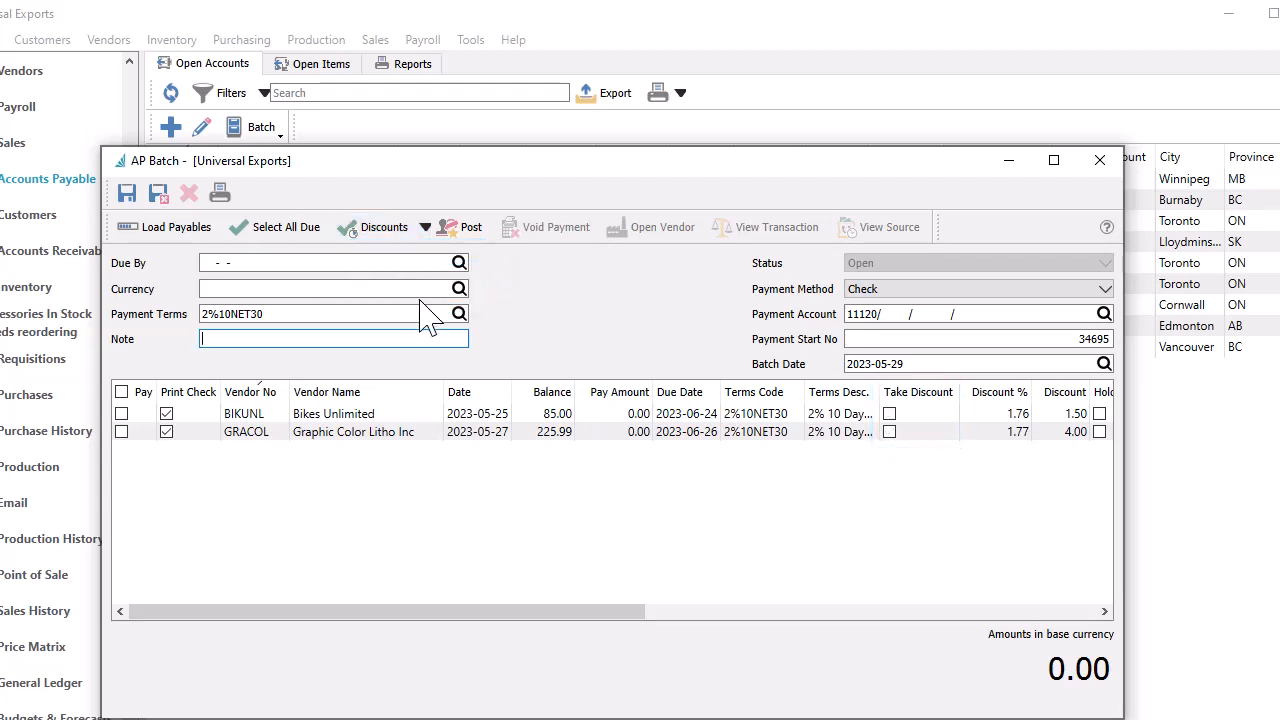